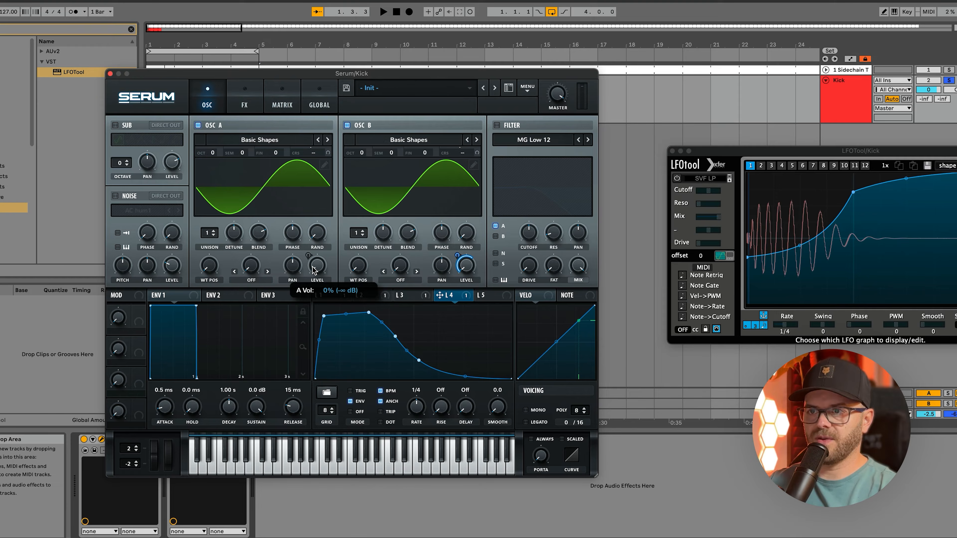
- Set the LFO 3 rate to 1.6 Hz and play the loop to audition the kick
{"action": "key", "text": "space"}
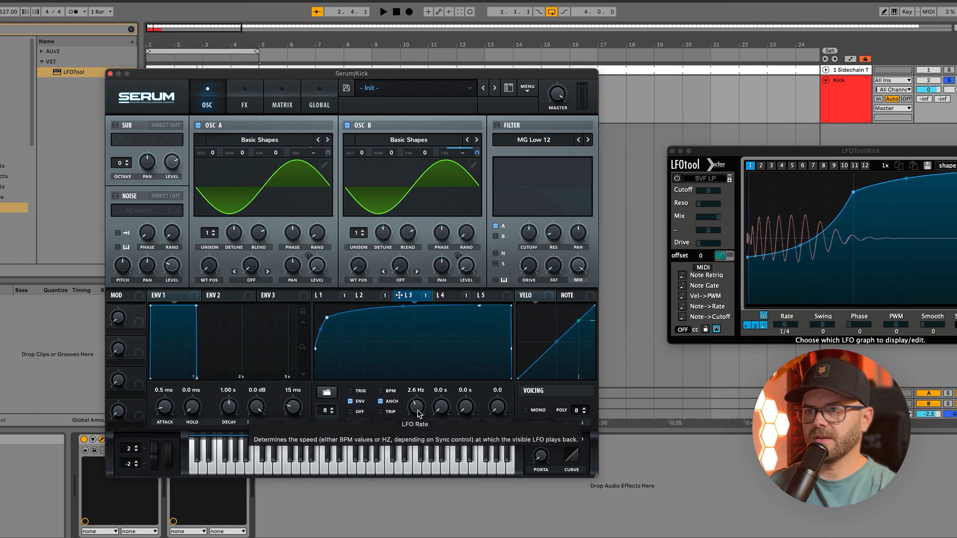
{"action": "left_click_drag", "start_coordinate": [419, 413], "coordinate": [418, 413]}
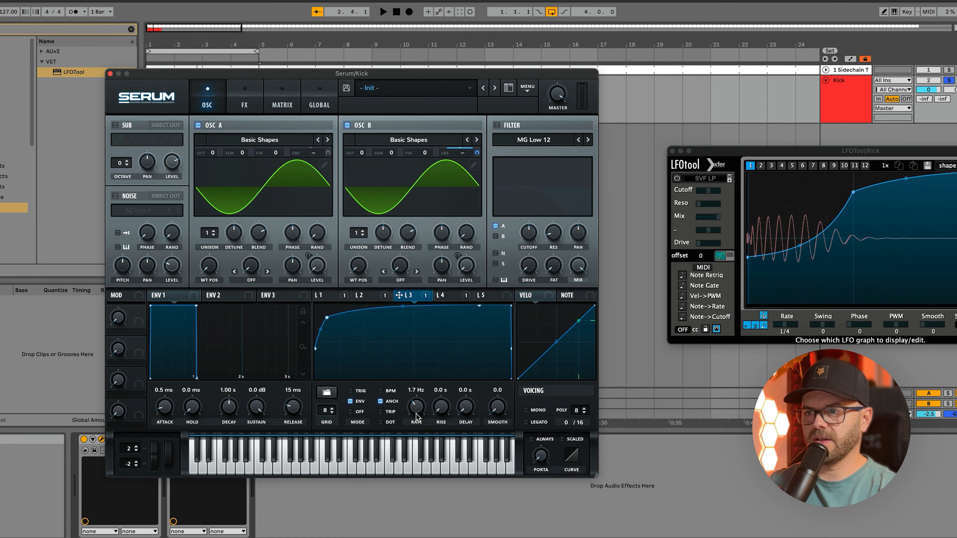
{"action": "left_click", "coordinate": [417, 415]}
{"action": "key", "text": "space"}
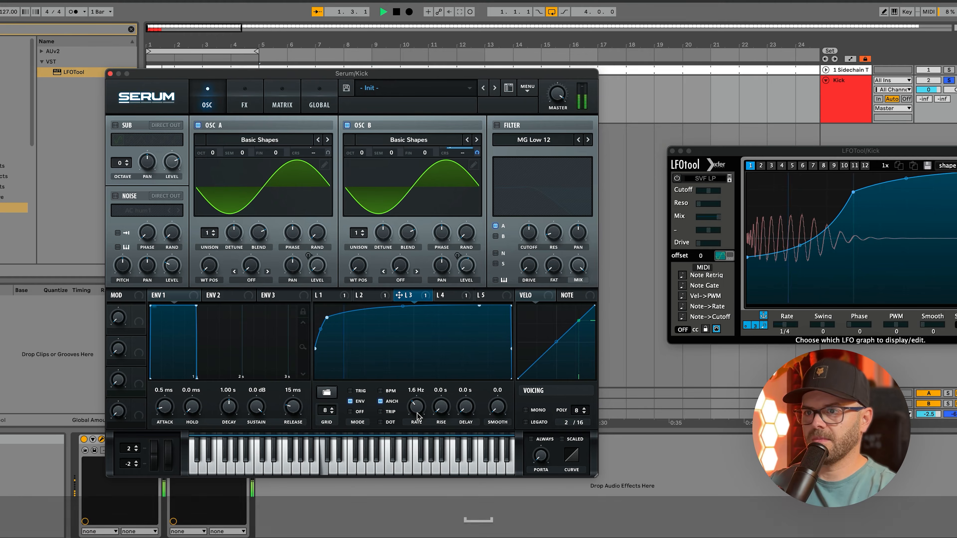
{"action": "key", "text": "space"}
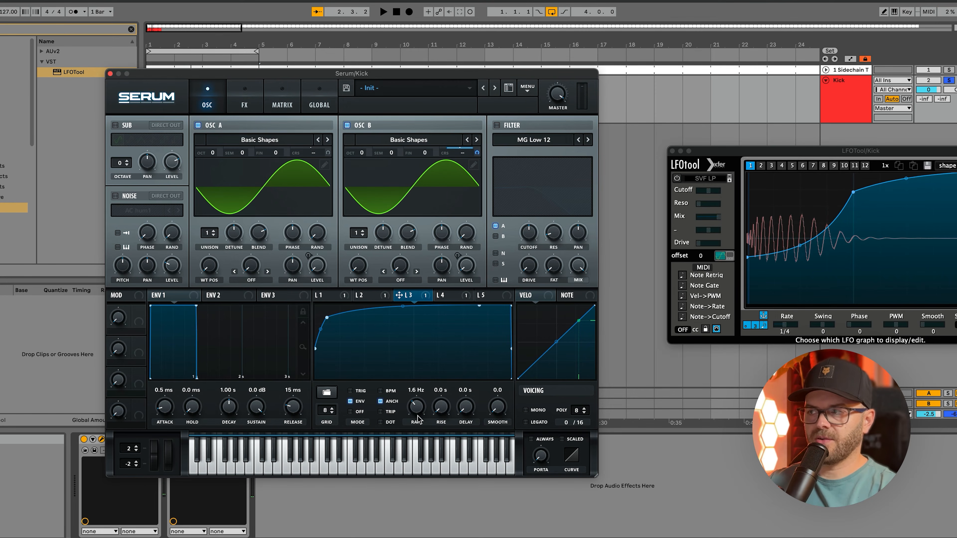
- Turn off tempo sync for LFO 4 and set its rate to 2.5 Hz while auditioning slower and faster speeds
{"action": "left_click", "coordinate": [442, 295]}
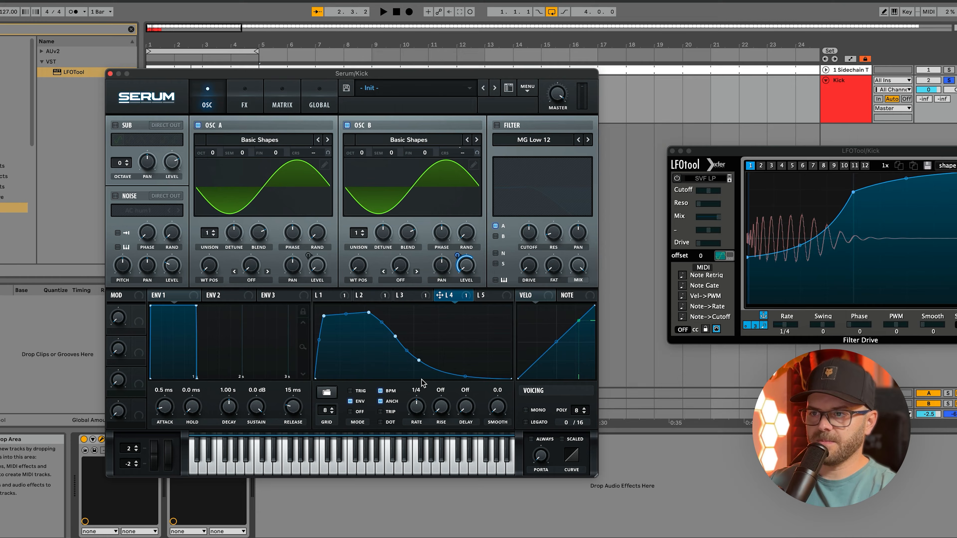
{"action": "right_click", "coordinate": [419, 411]}
{"action": "left_click", "coordinate": [382, 391]}
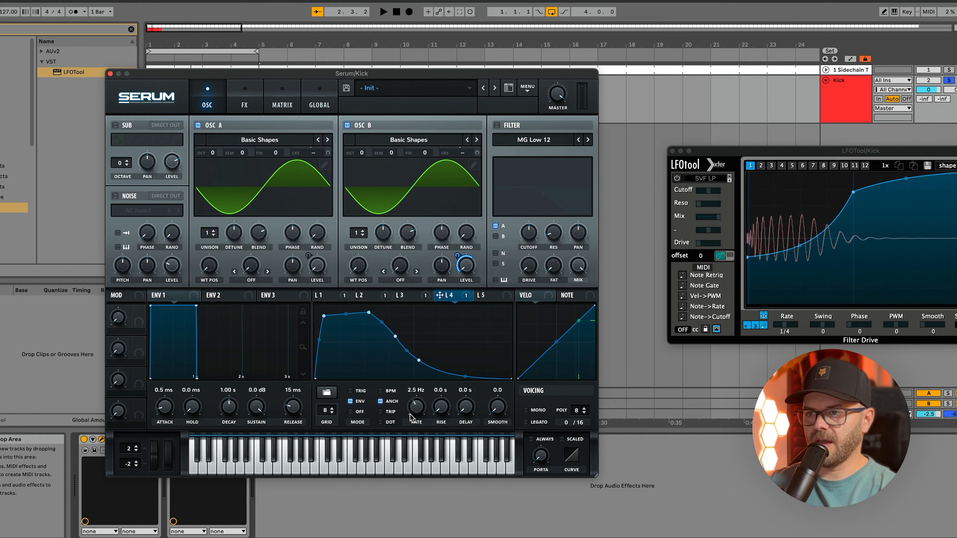
{"action": "left_click_drag", "start_coordinate": [410, 413], "coordinate": [415, 412]}
{"action": "key", "text": "space"}
{"action": "key", "text": "space"}
{"action": "key", "text": "space"}
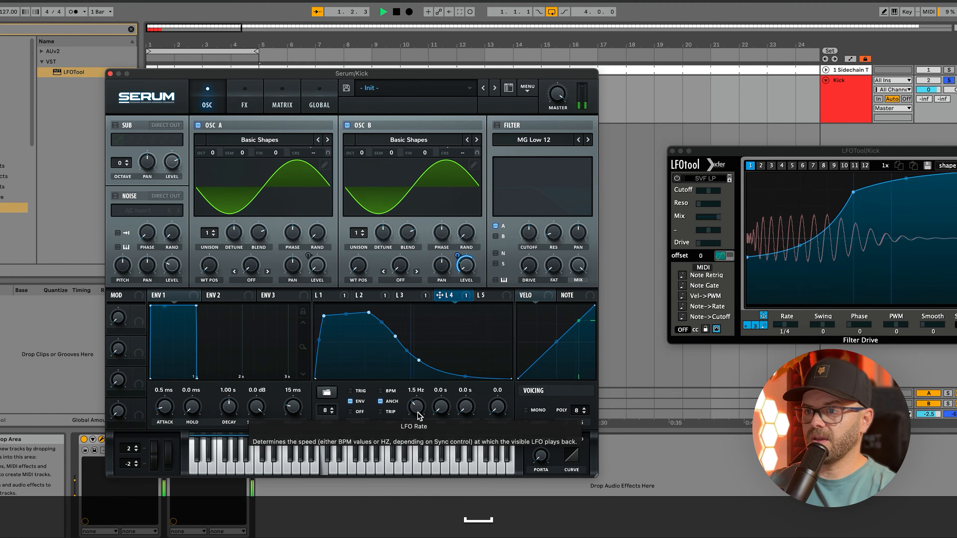
{"action": "left_click_drag", "start_coordinate": [419, 416], "coordinate": [416, 414]}
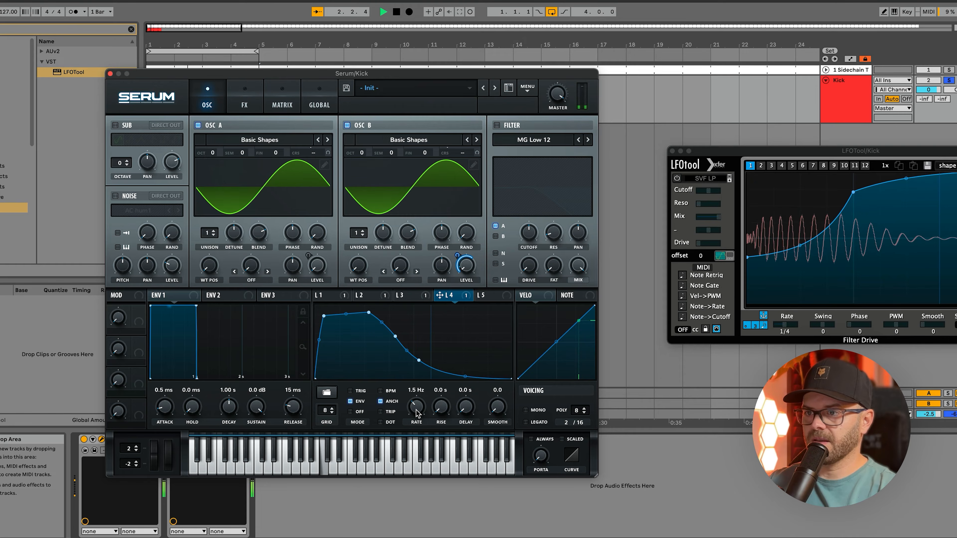
{"action": "left_click_drag", "start_coordinate": [418, 412], "coordinate": [417, 412]}
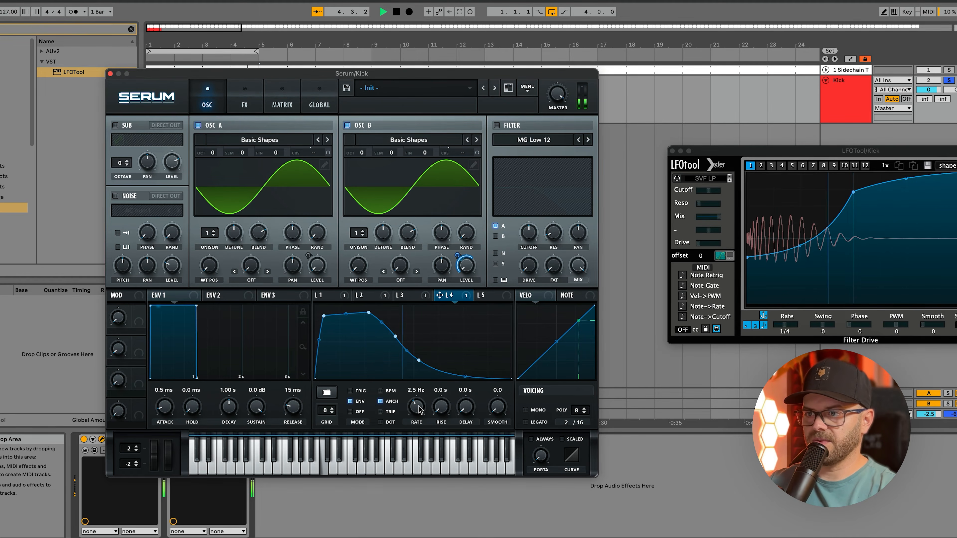
{"action": "key", "text": "space"}
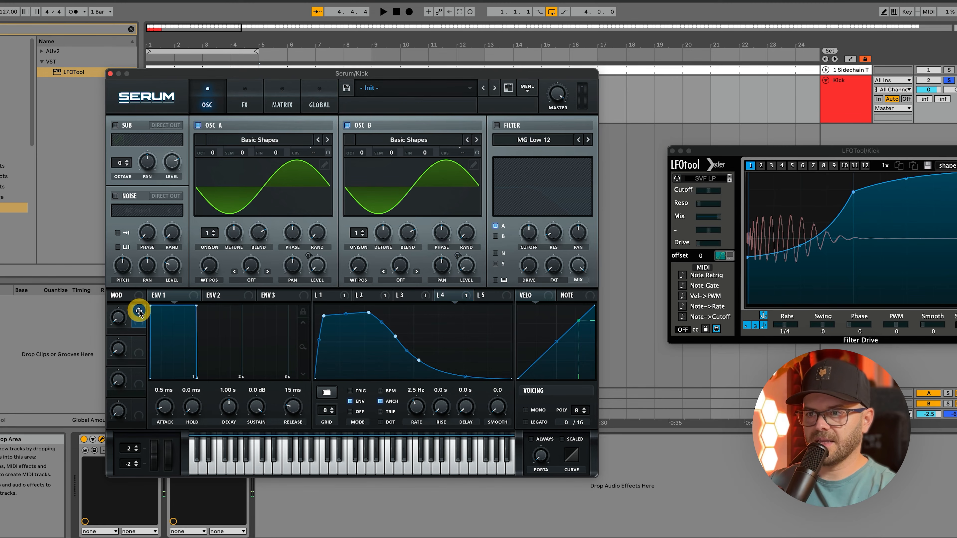
- Assign Macro 1 to the LFO 4 rate with a modulation amount of about -8
{"action": "left_click_drag", "start_coordinate": [139, 312], "coordinate": [193, 330]}
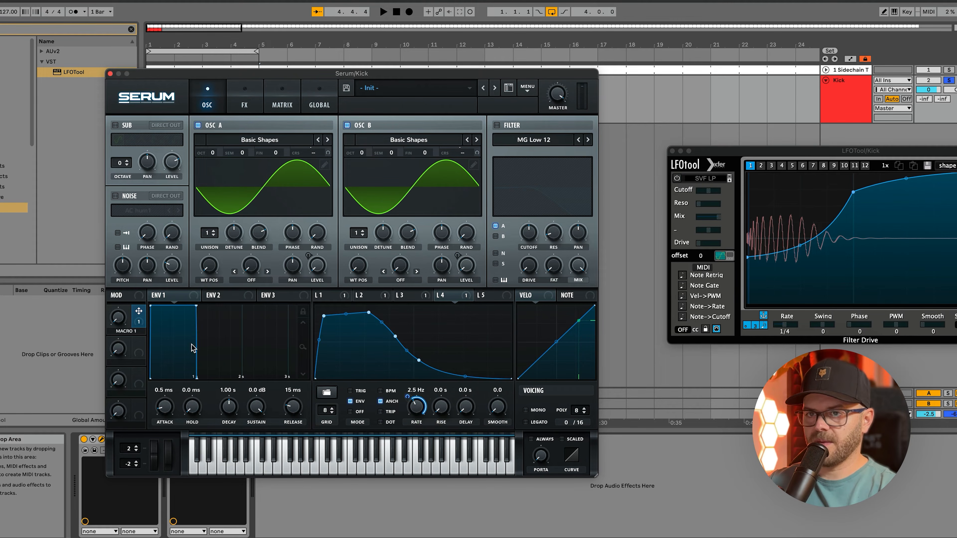
{"action": "left_click_drag", "start_coordinate": [408, 397], "coordinate": [405, 404]}
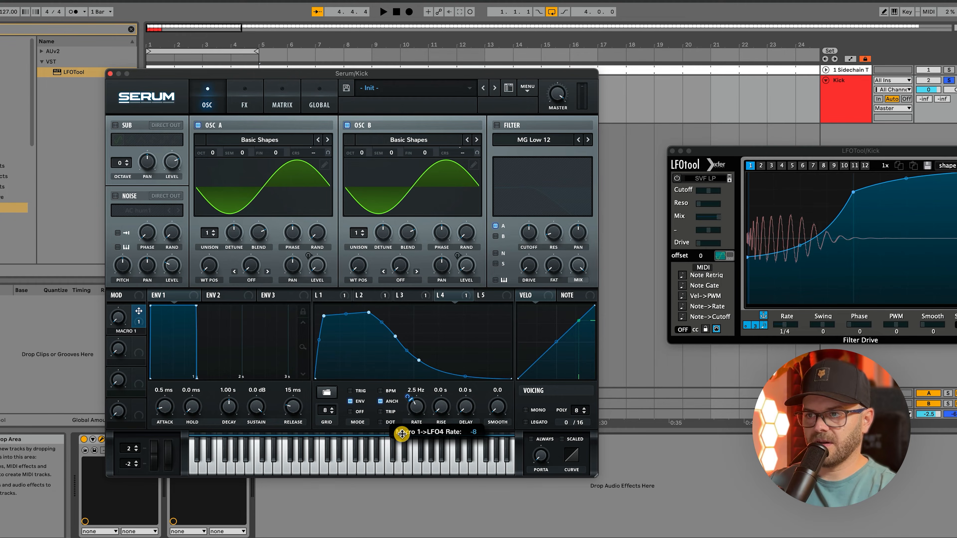
{"action": "left_click_drag", "start_coordinate": [405, 436], "coordinate": [403, 434]}
- Sweep Macro 1 up and down during playback to audition its effect on the kick's length
{"action": "mouse_move", "coordinate": [124, 323]}
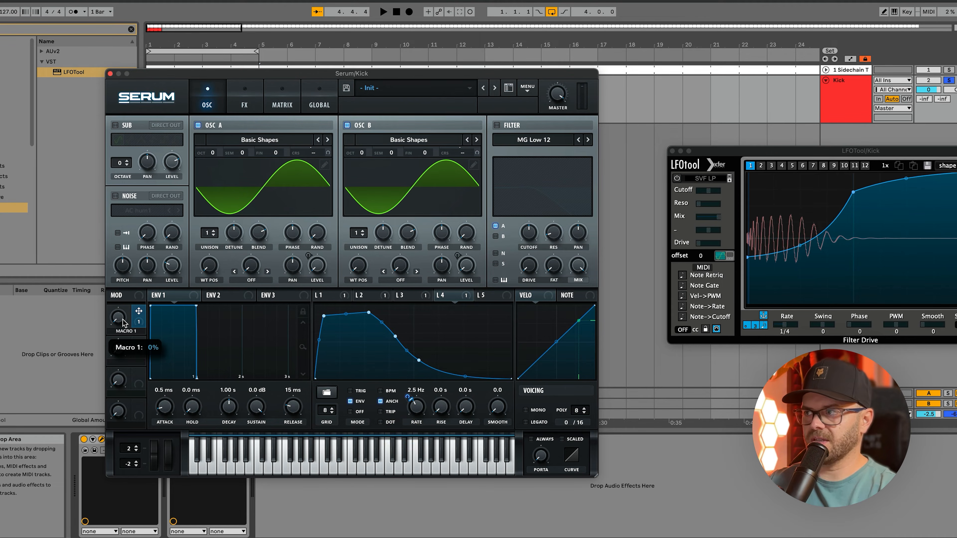
{"action": "key", "text": "space"}
{"action": "left_click_drag", "start_coordinate": [125, 316], "coordinate": [127, 305]}
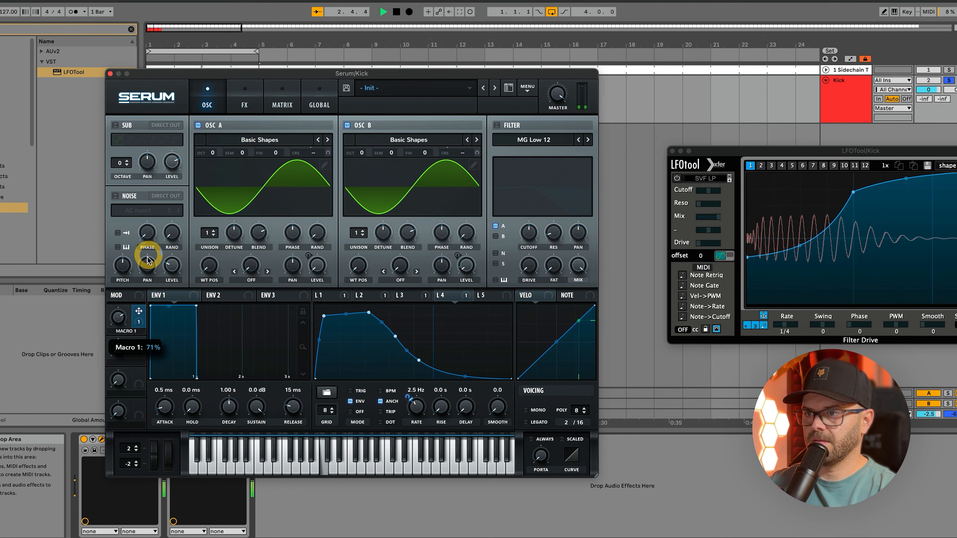
{"action": "left_click_drag", "start_coordinate": [147, 259], "coordinate": [144, 273]}
{"action": "left_click", "coordinate": [151, 261]}
{"action": "key", "text": "space"}
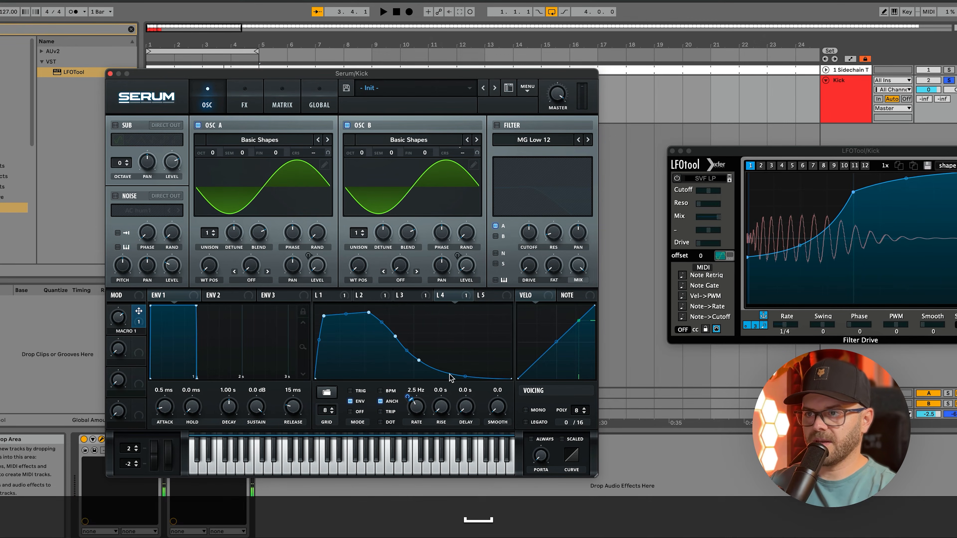
- Reshape the tail of the LFO 4 curve so it falls to zero earlier, with a rounder decay, while listening to the loop
{"action": "double_click", "coordinate": [450, 373]}
{"action": "mouse_move", "coordinate": [450, 372]}
{"action": "left_mouse_down"}
{"action": "mouse_move", "coordinate": [452, 399]}
{"action": "mouse_move", "coordinate": [452, 376]}
{"action": "left_mouse_up"}
{"action": "key", "text": "space"}
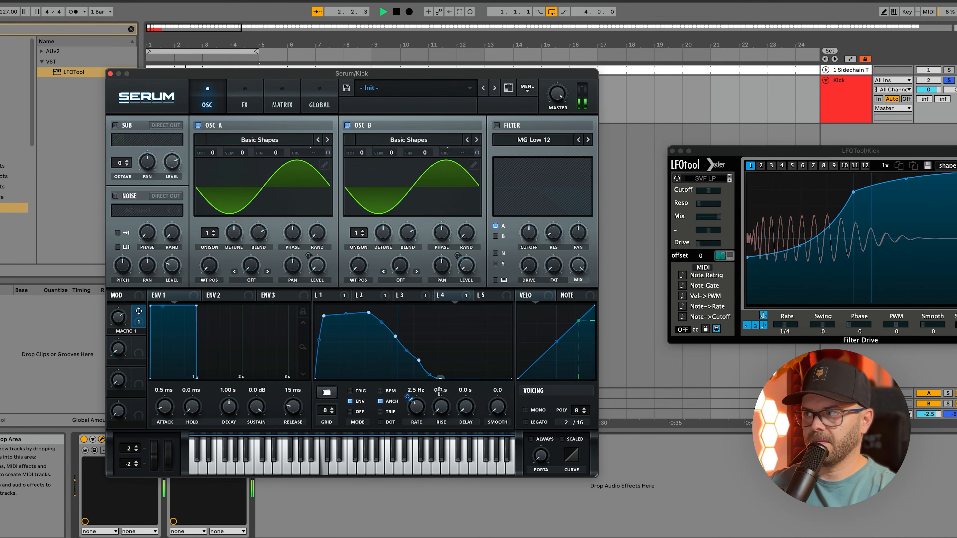
{"action": "left_click_drag", "start_coordinate": [432, 374], "coordinate": [434, 371]}
{"action": "left_click", "coordinate": [437, 366]}
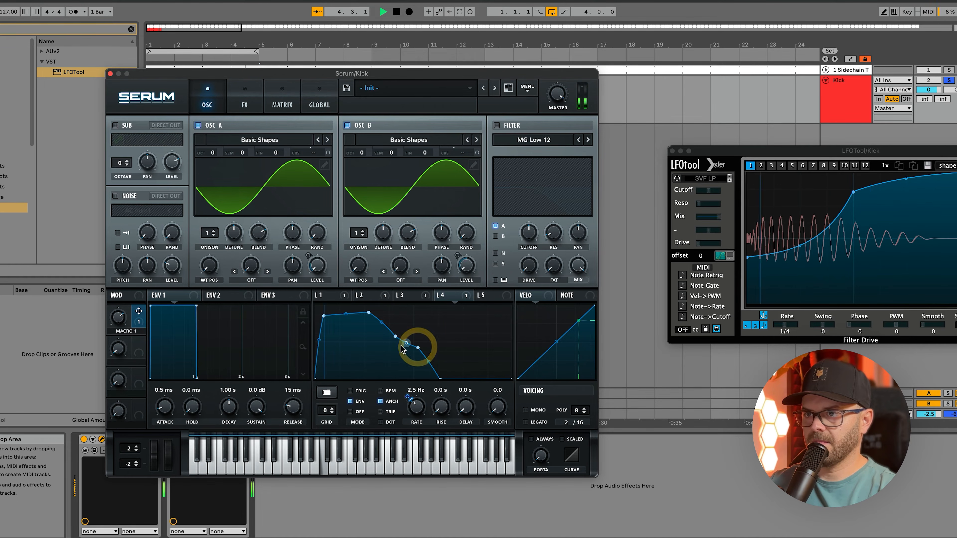
{"action": "double_click", "coordinate": [402, 330]}
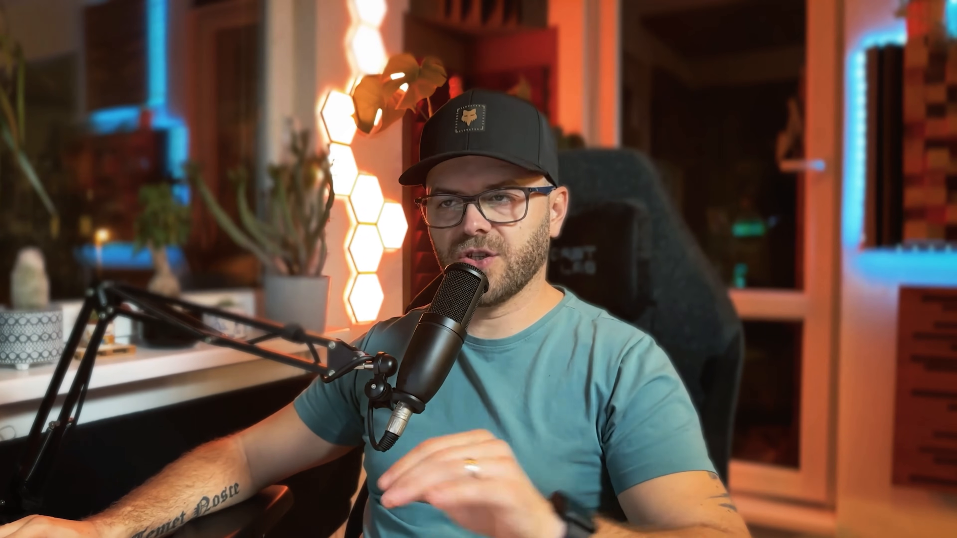
- Review the LFO 1 and LFO 2 curves and play the kick loop
{"action": "left_click", "coordinate": [336, 294]}
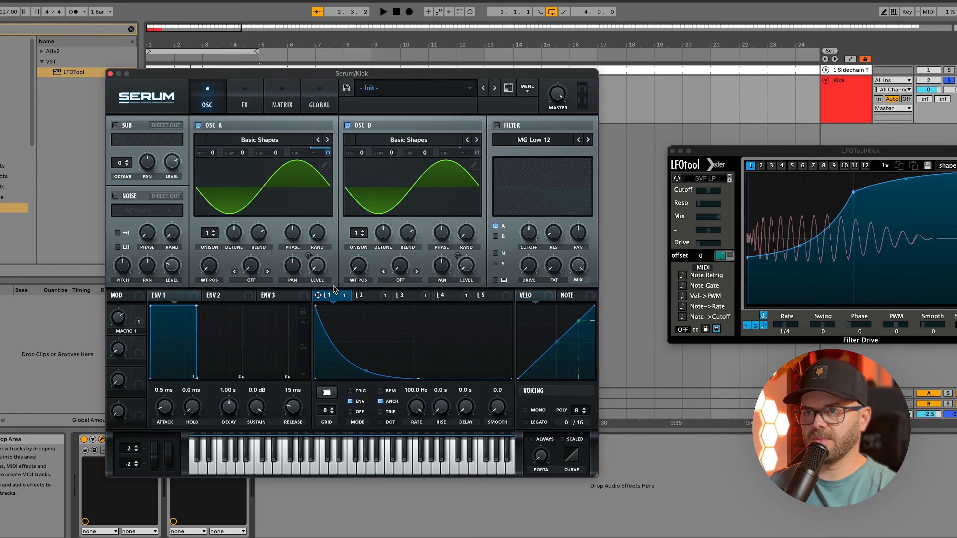
{"action": "left_click_drag", "start_coordinate": [358, 300], "coordinate": [311, 247]}
{"action": "key", "text": "space"}
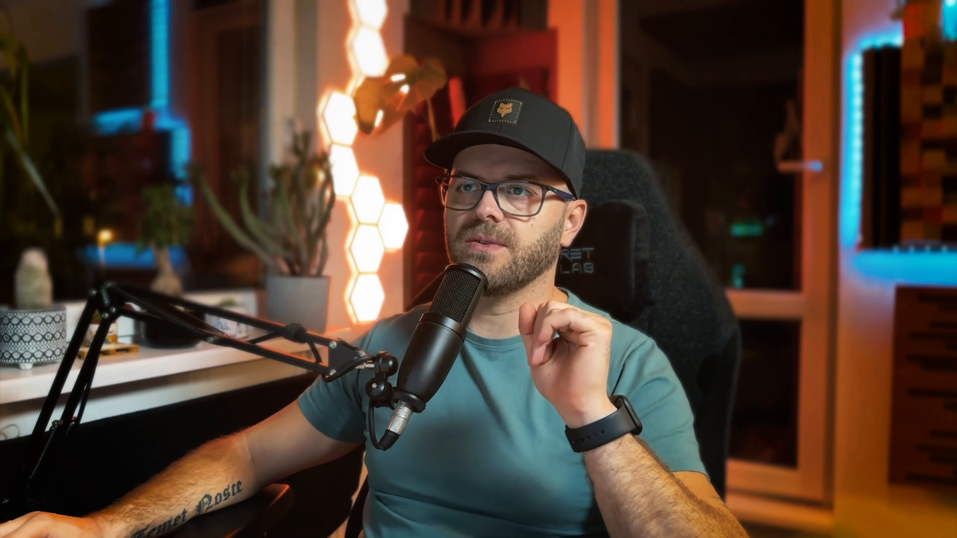
- Enable the Distortion effect and raise the Tube drive to about 75% while the kick plays
{"action": "left_click", "coordinate": [245, 97]}
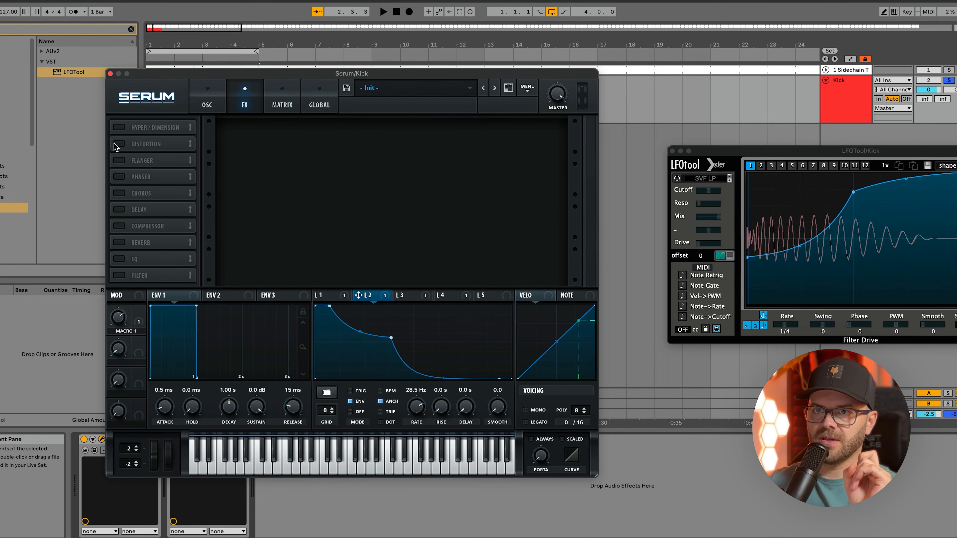
{"action": "left_click", "coordinate": [118, 144]}
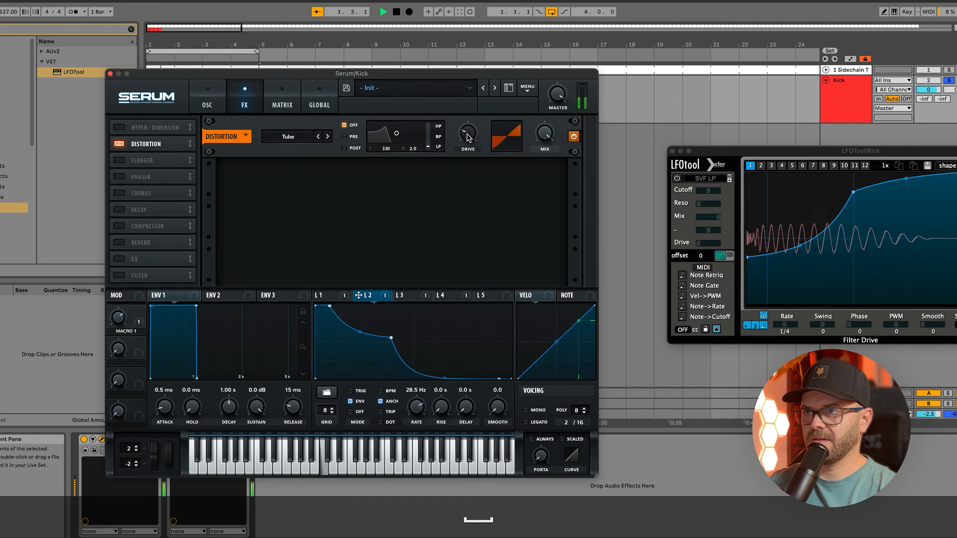
{"action": "left_click_drag", "start_coordinate": [468, 140], "coordinate": [474, 124]}
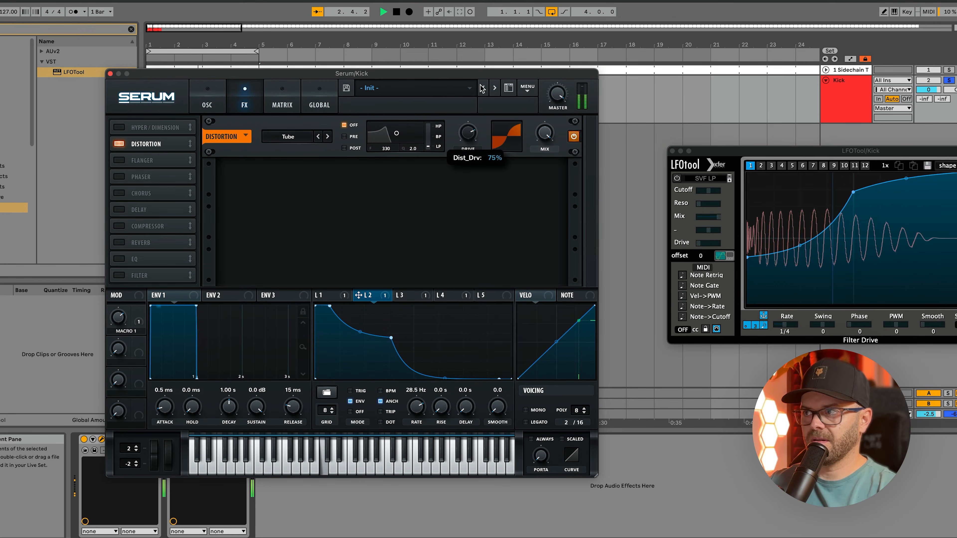
{"action": "left_click_drag", "start_coordinate": [480, 77], "coordinate": [480, 80]}
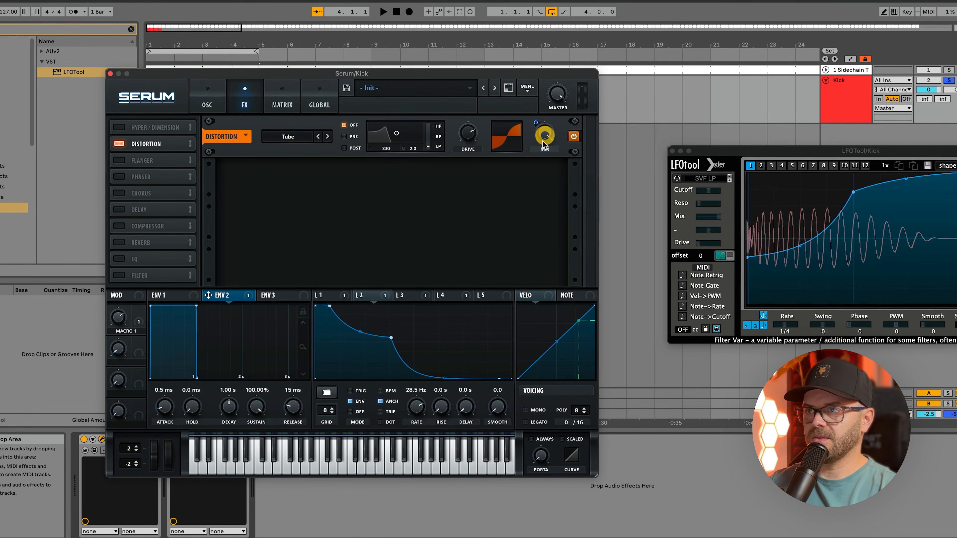
- Lower the distortion's base mix, increase ENV 2's modulation amount on it, and raise the drive
{"action": "left_click_drag", "start_coordinate": [543, 142], "coordinate": [514, 258]}
{"action": "left_click_drag", "start_coordinate": [535, 124], "coordinate": [539, 100]}
{"action": "left_click_drag", "start_coordinate": [469, 136], "coordinate": [505, 71]}
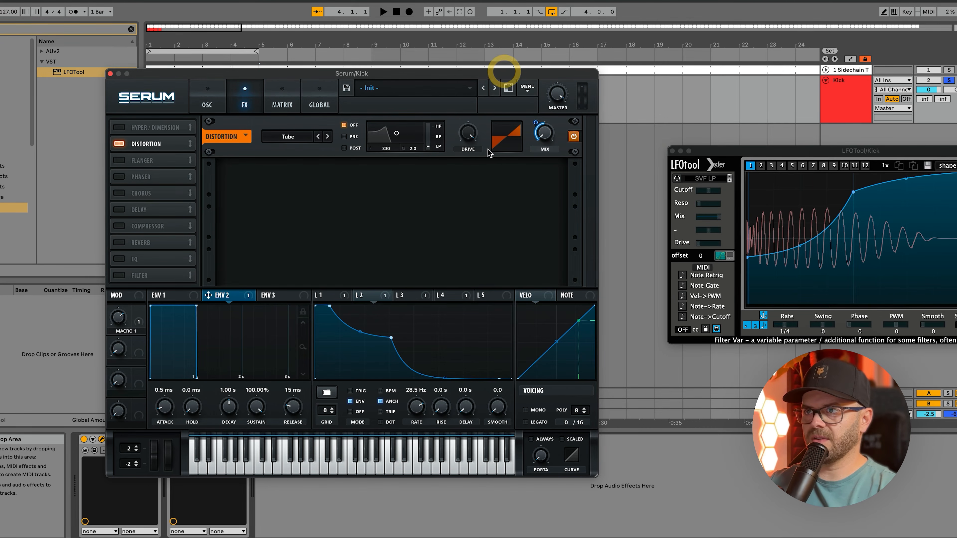
{"action": "key", "text": "space"}
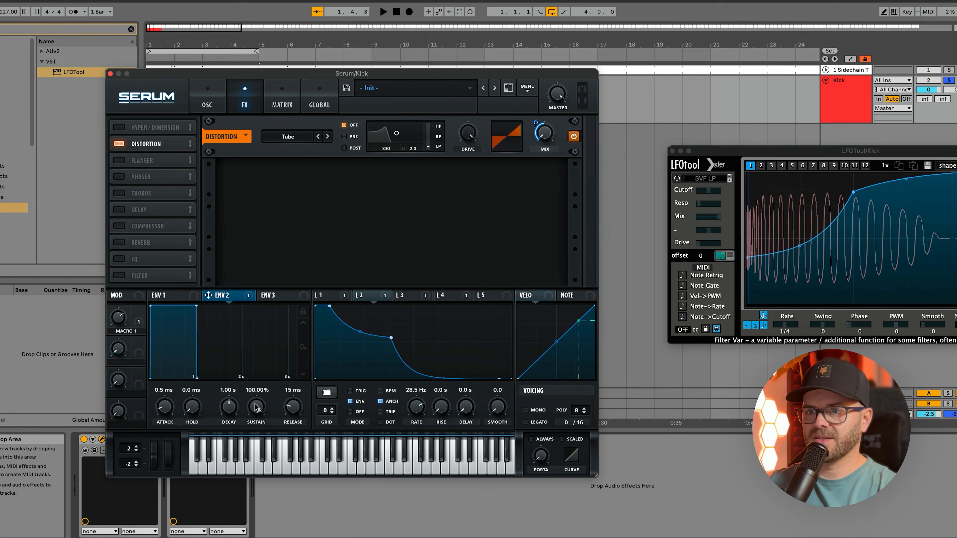
- Set ENV 2's sustain to 0% and its decay to 48 ms, and audition the distorted transient
{"action": "left_click_drag", "start_coordinate": [228, 409], "coordinate": [226, 413]}
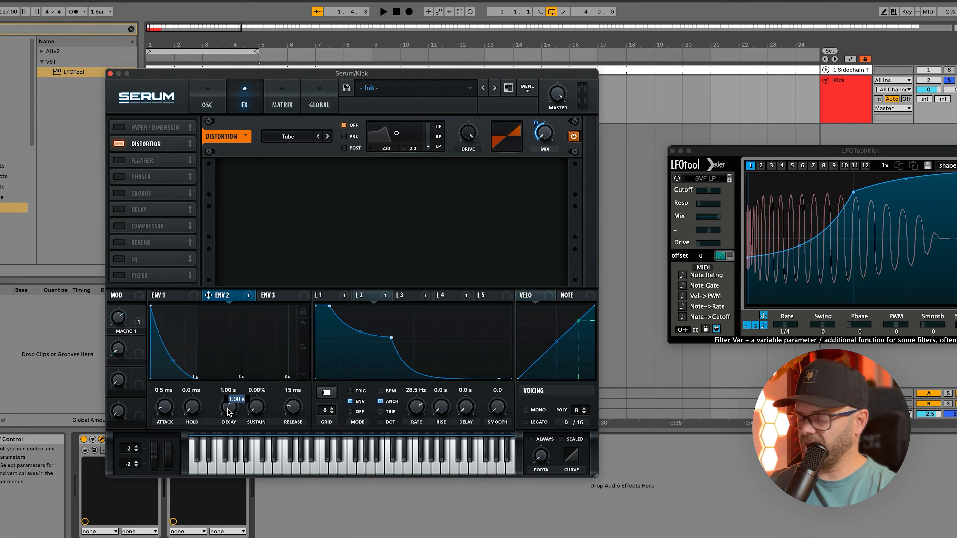
{"action": "type", "text": "48"}
{"action": "key", "text": "Return"}
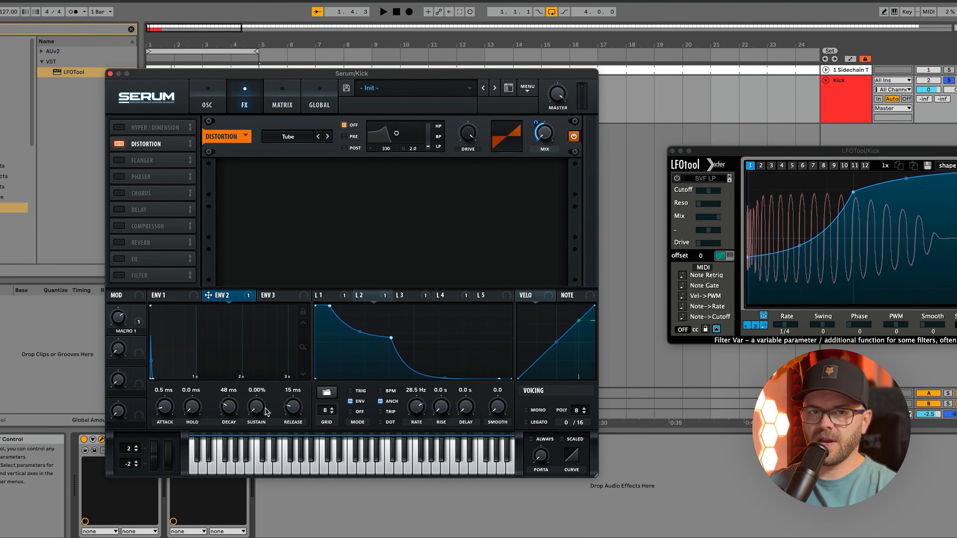
{"action": "key", "text": "space"}
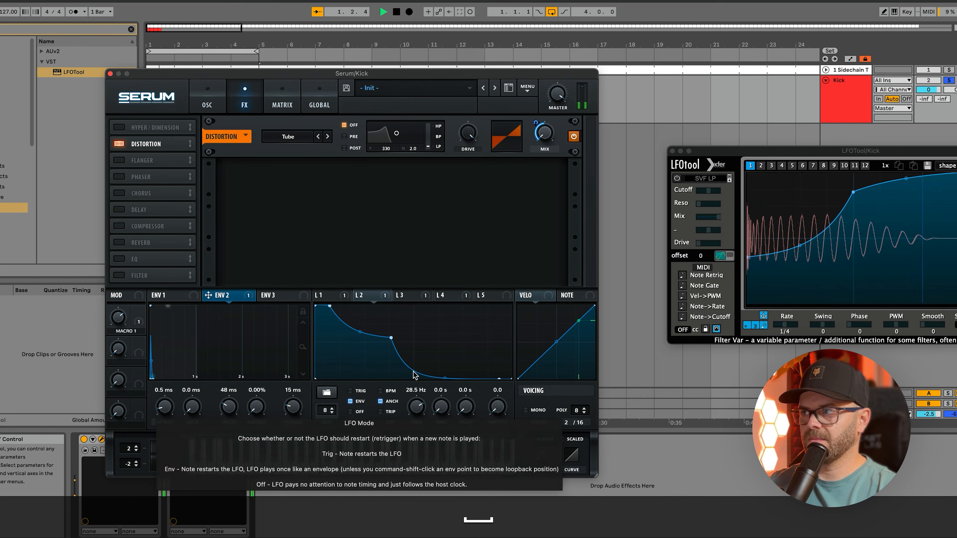
{"action": "key", "text": "space"}
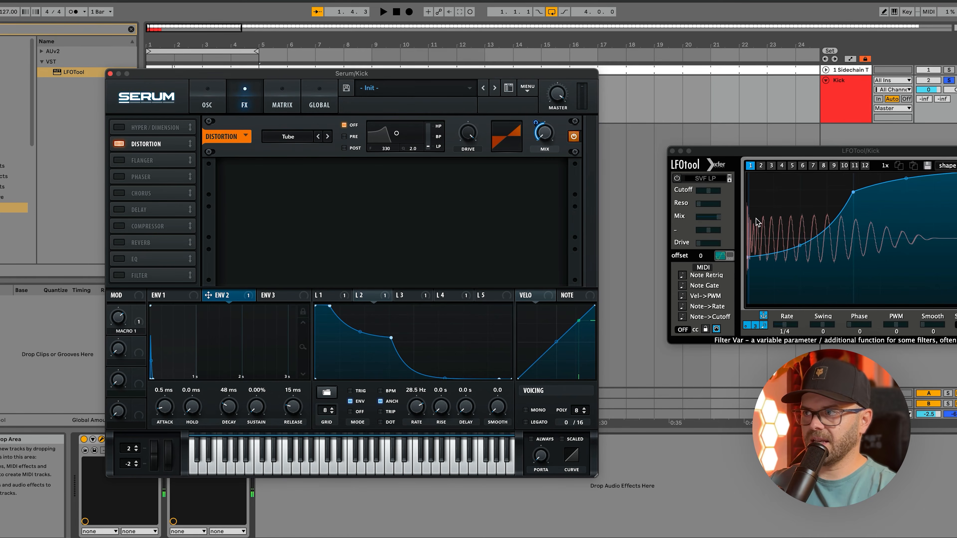
- Return to the oscillators and reduce LFO 4's modulation amount on the OSC B level during playback
{"action": "left_click", "coordinate": [206, 102]}
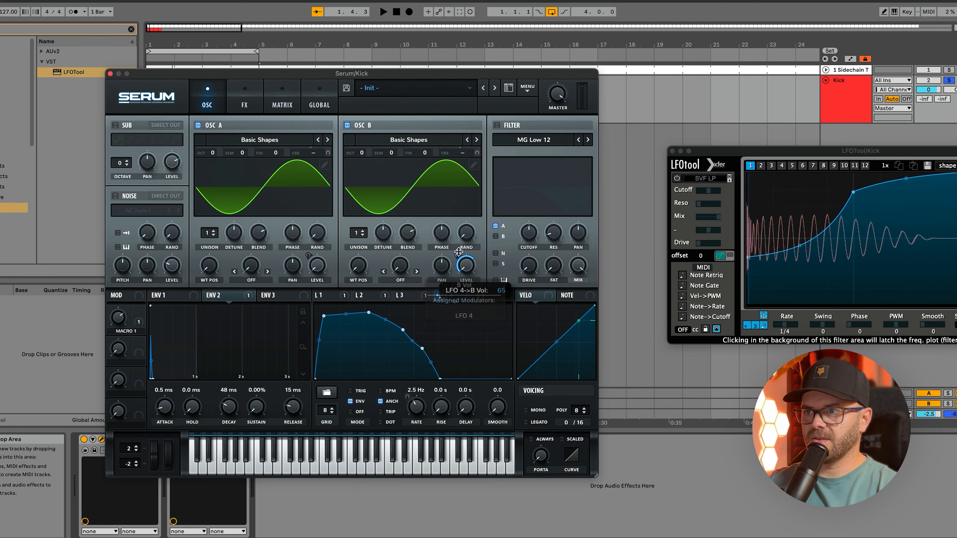
{"action": "left_click_drag", "start_coordinate": [462, 245], "coordinate": [462, 243]}
{"action": "key", "text": "space"}
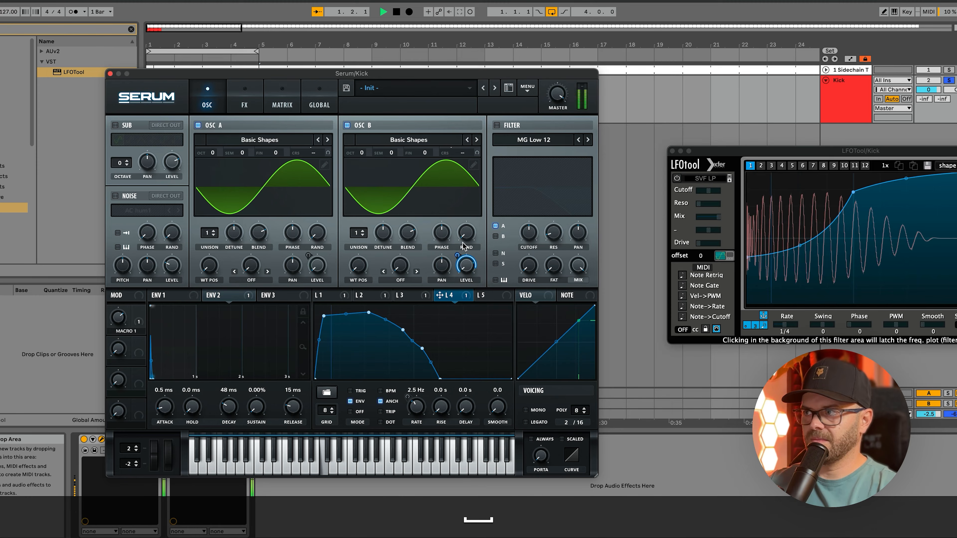
{"action": "mouse_move", "coordinate": [456, 258]}
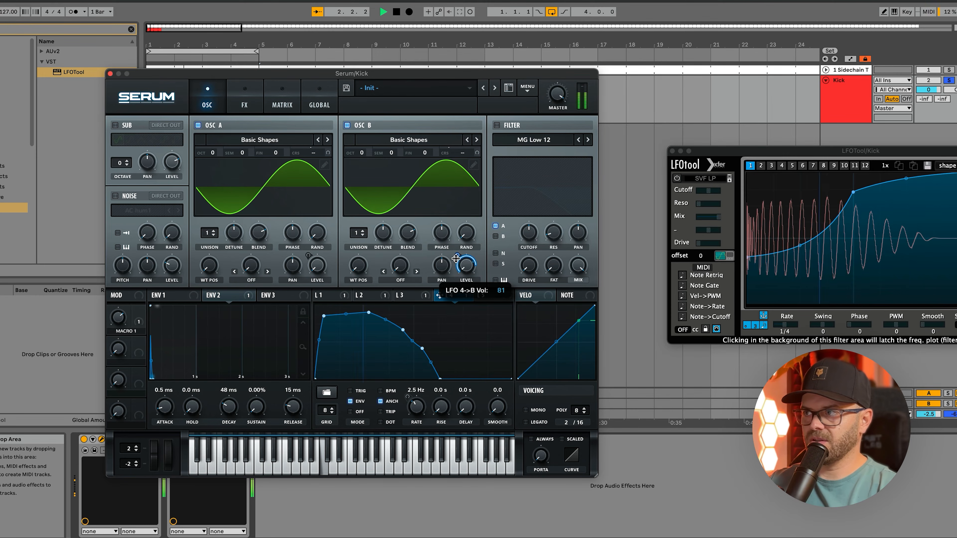
{"action": "left_click_drag", "start_coordinate": [456, 261], "coordinate": [456, 260]}
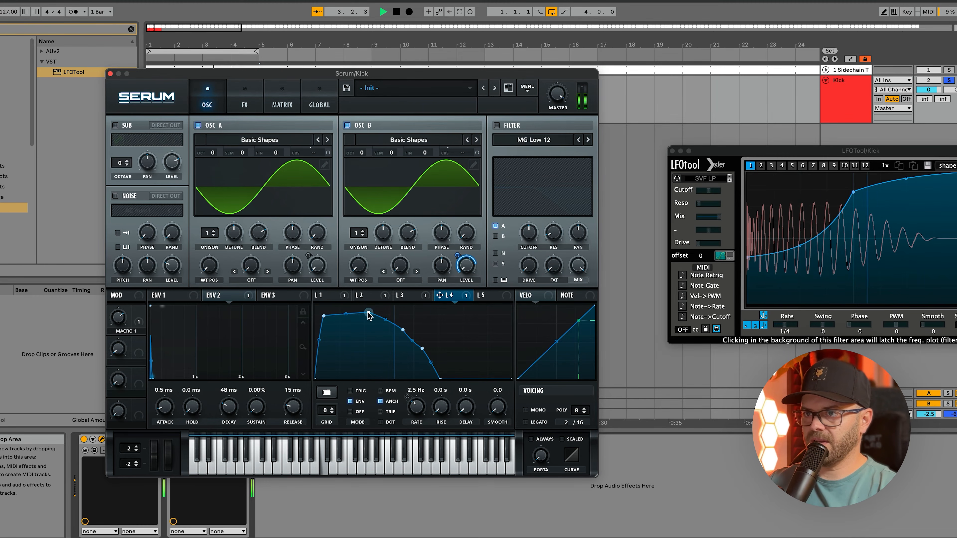
- Raise the falling shoulder of LFO 4's curve and slightly adjust LFO 2's modulation amount on the OSC A level
{"action": "left_click", "coordinate": [401, 334]}
{"action": "left_click_drag", "start_coordinate": [401, 333], "coordinate": [404, 331]}
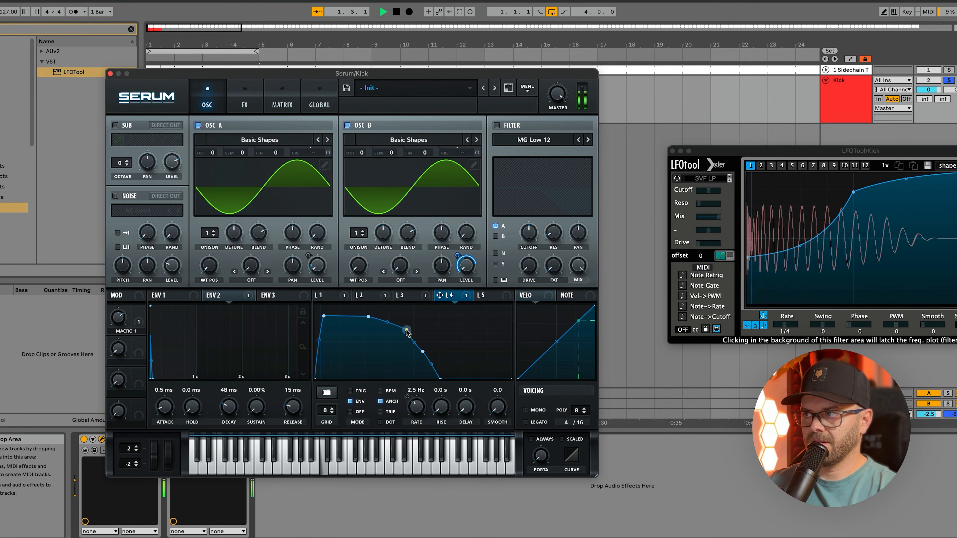
{"action": "left_click", "coordinate": [319, 296]}
{"action": "left_click", "coordinate": [366, 295]}
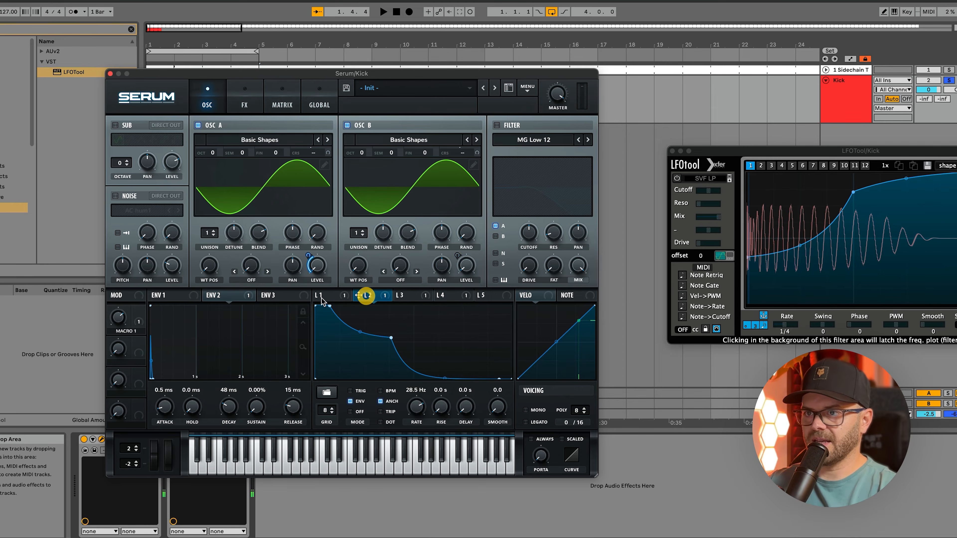
{"action": "left_click_drag", "start_coordinate": [308, 255], "coordinate": [308, 256]}
- Play the kick, examine its peak notes in FabFilter Pro-Q 3's spectrum, and close the plug-in window
{"action": "key", "text": "space"}
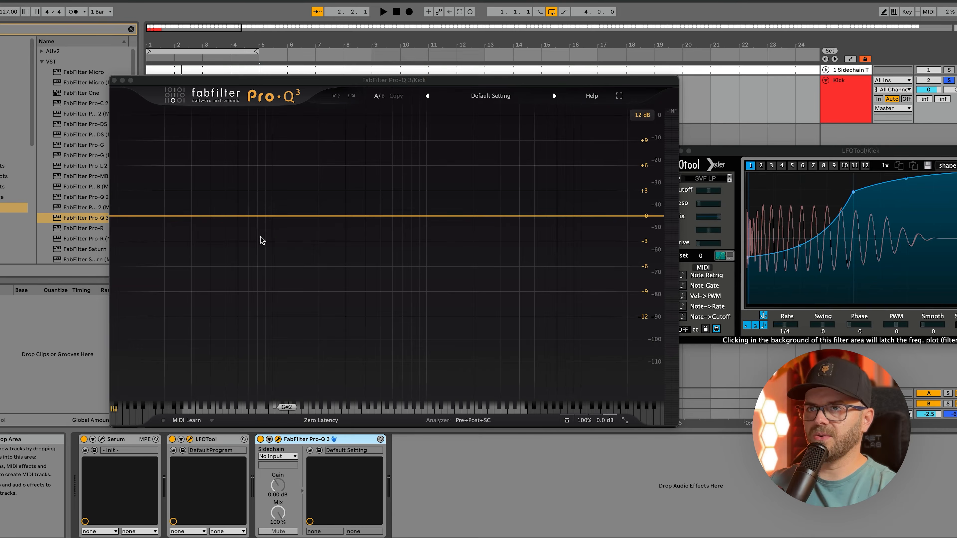
{"action": "key", "text": "space"}
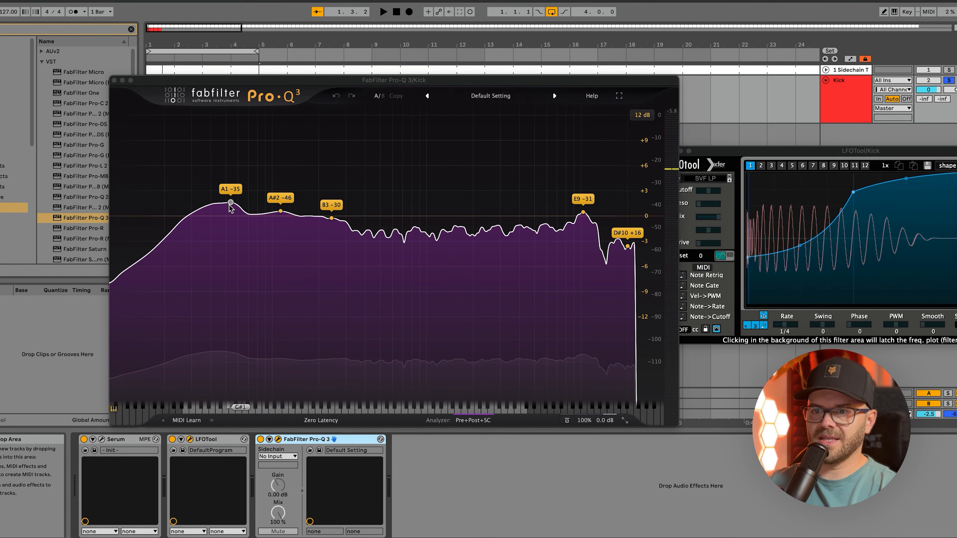
{"action": "left_click", "coordinate": [114, 80]}
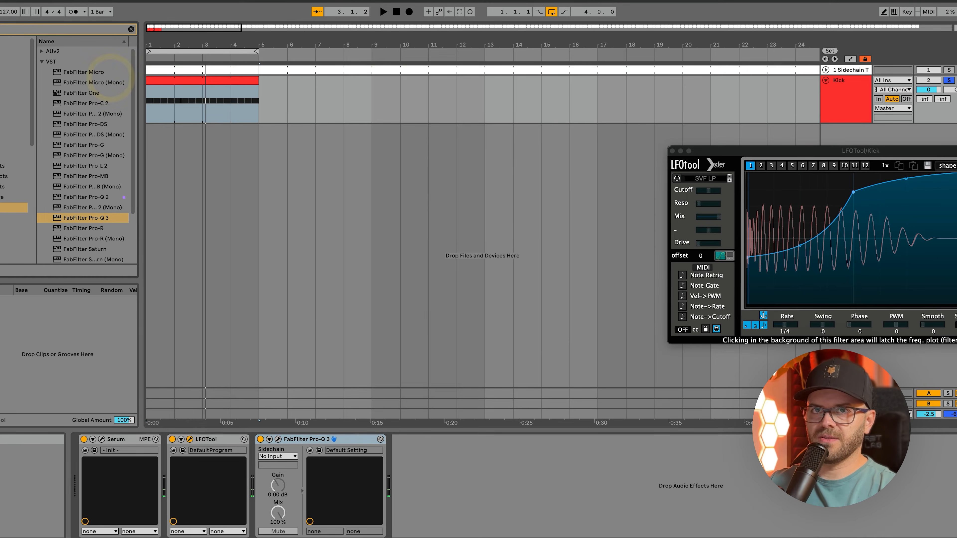
- Add an EQ Eight after Pro-Q 3 on the Kick track, enlarge its spectrum display, and play the kick through it
{"action": "type", "text": "eq"}
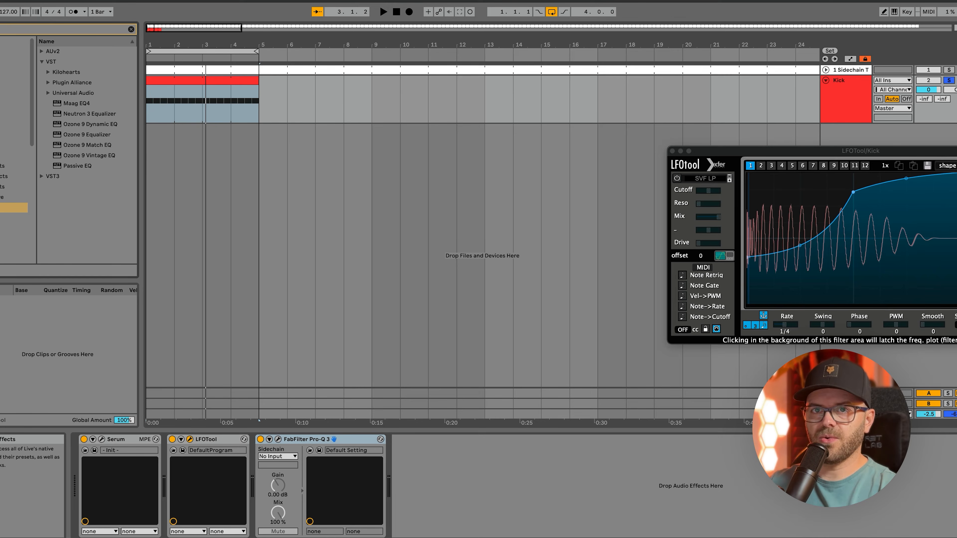
{"action": "left_click", "coordinate": [14, 176]}
{"action": "left_click_drag", "start_coordinate": [67, 72], "coordinate": [413, 471]}
{"action": "left_click", "coordinate": [406, 440]}
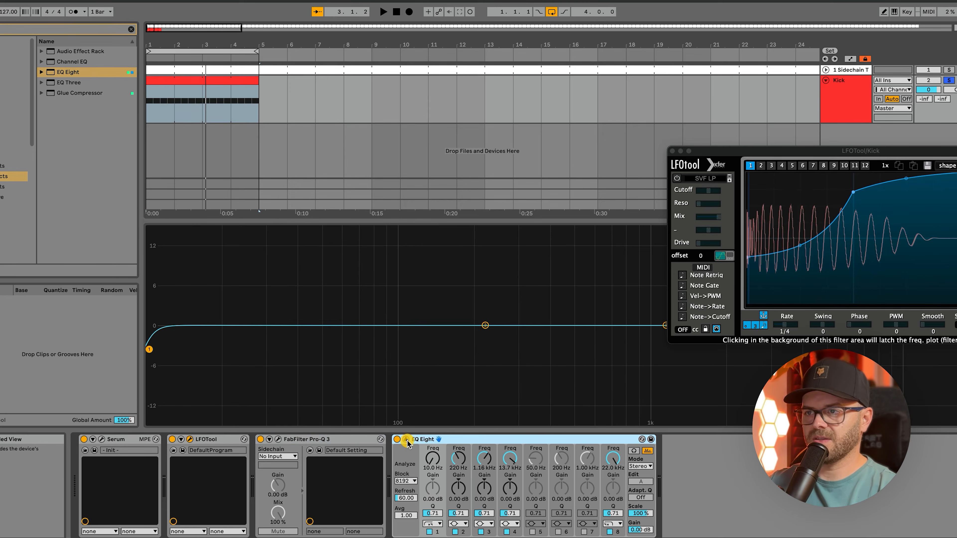
{"action": "left_click_drag", "start_coordinate": [298, 205], "coordinate": [321, 124]}
{"action": "key", "text": "space"}
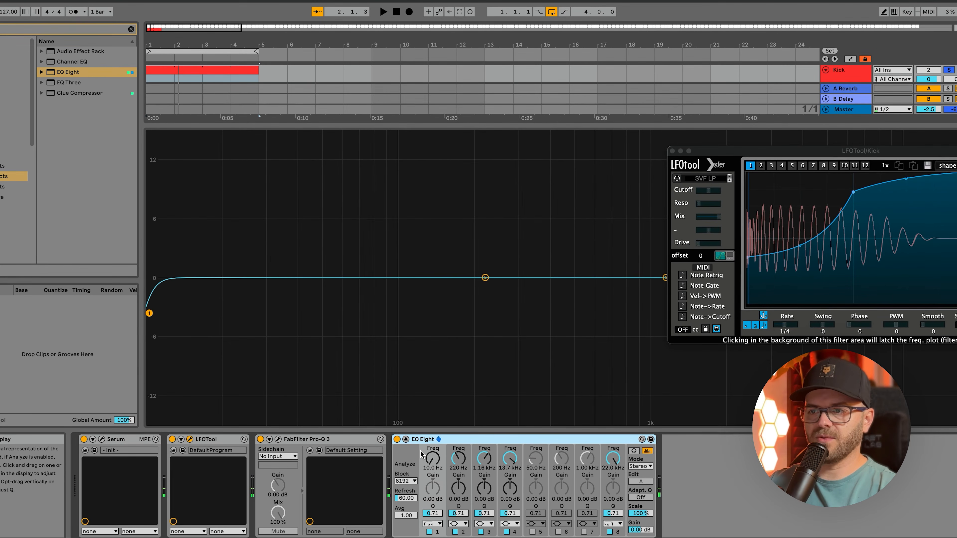
- Delete EQ Eight and FabFilter Pro-Q 3 from the Kick track and reopen the Serum window
{"action": "key", "text": "Delete"}
{"action": "key", "text": "Delete"}
{"action": "left_click", "coordinate": [337, 441]}
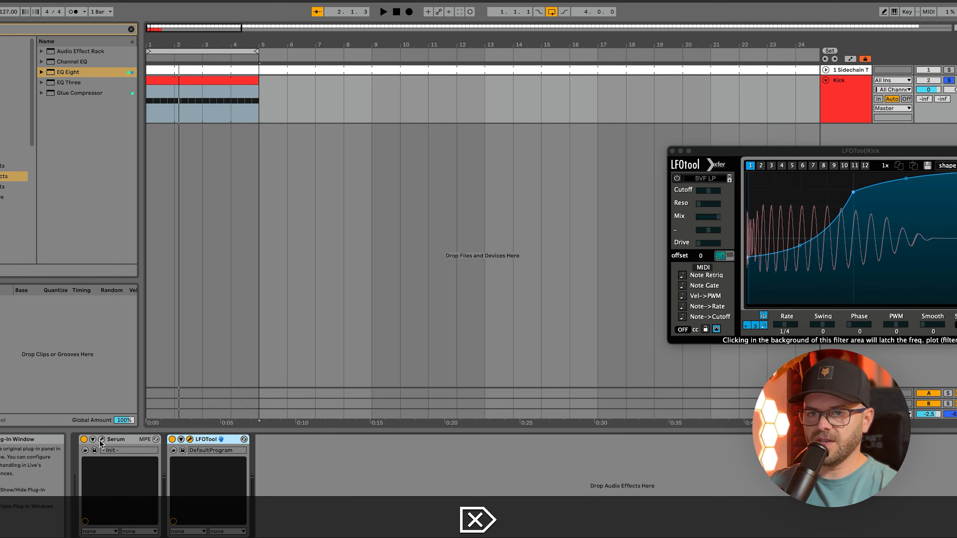
{"action": "left_click", "coordinate": [102, 439]}
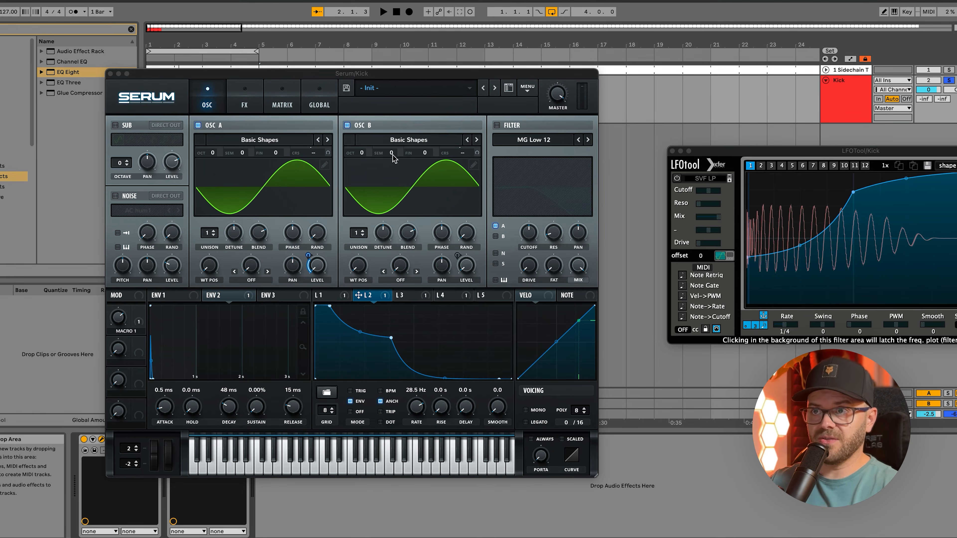
- Audition OSC B at +7 semitones during playback and return its semitone offset to 0
{"action": "left_click_drag", "start_coordinate": [391, 156], "coordinate": [400, 140]}
{"action": "key", "text": "space"}
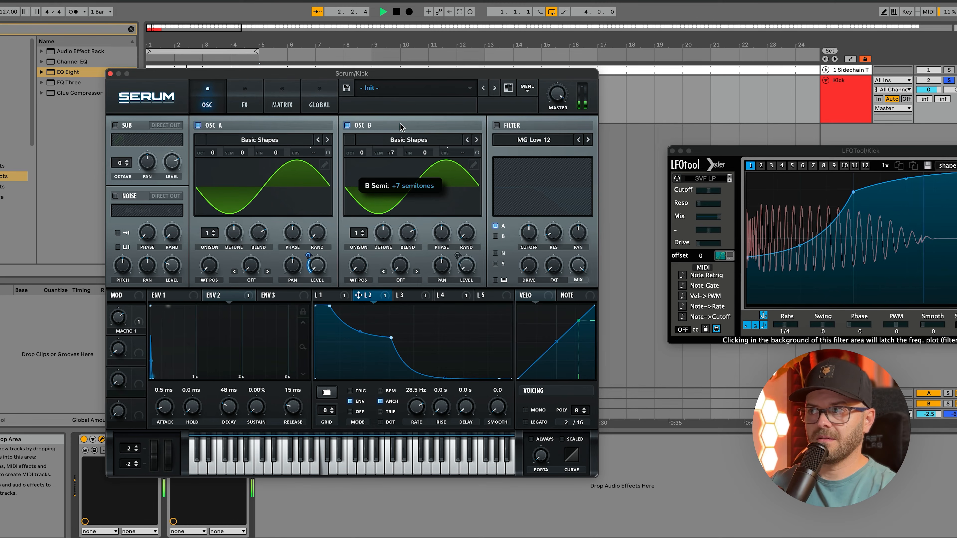
{"action": "left_click_drag", "start_coordinate": [400, 140], "coordinate": [399, 162]}
{"action": "left_click_drag", "start_coordinate": [394, 175], "coordinate": [400, 164]}
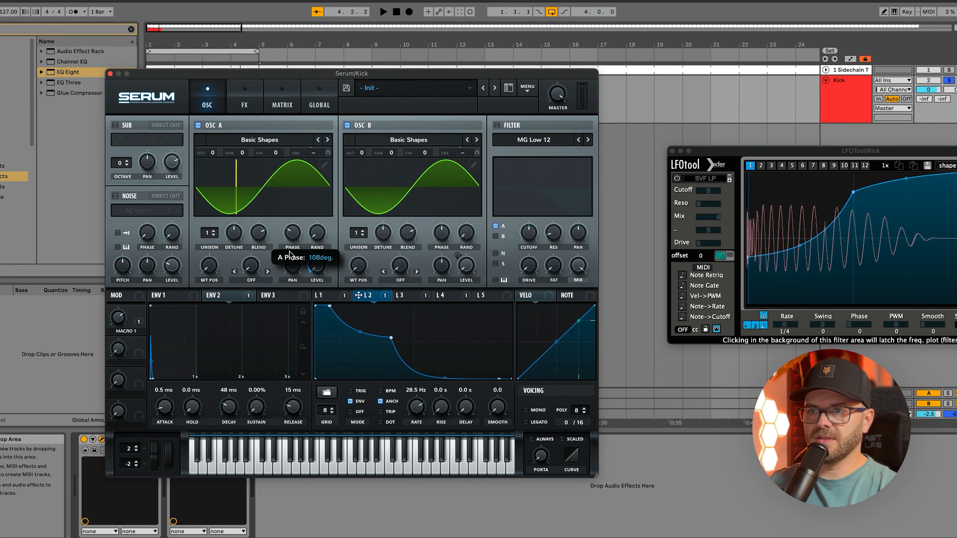
- Set OSC A's phase to 108 degrees and audition the kick
{"action": "left_click_drag", "start_coordinate": [289, 252], "coordinate": [345, 248]}
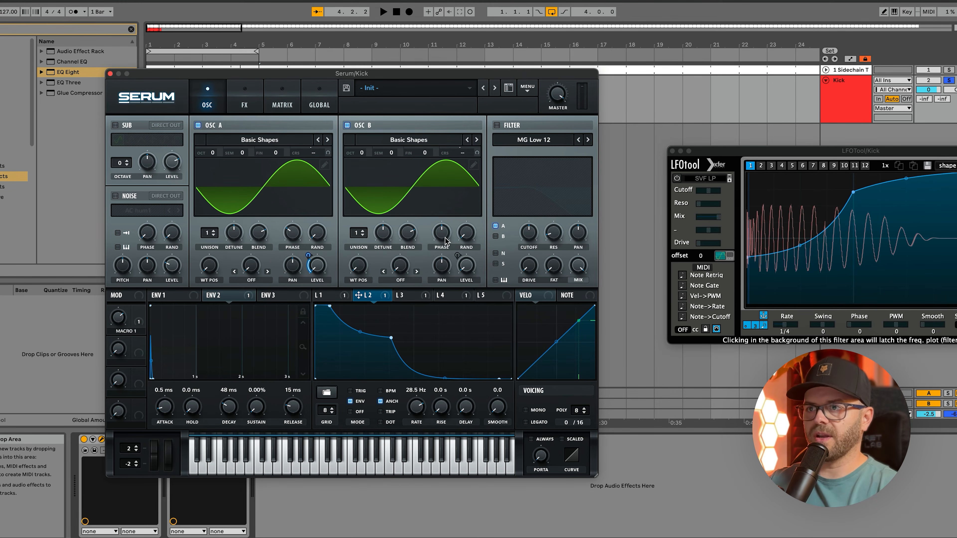
{"action": "key", "text": "space"}
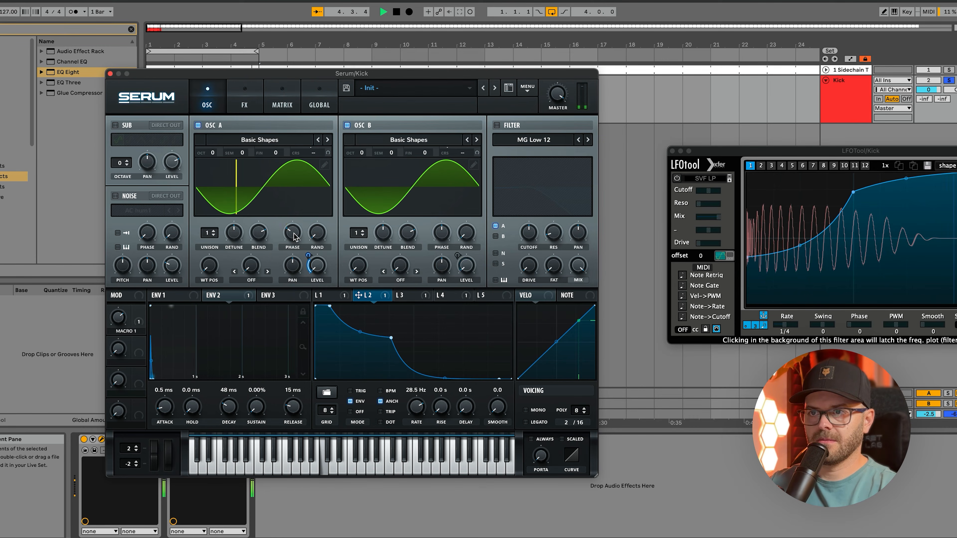
{"action": "key", "text": "space"}
- Adjust OSC B's phase while replaying the kick and comparing its waveform in LFOTool
{"action": "left_click_drag", "start_coordinate": [447, 234], "coordinate": [448, 235]}
{"action": "key", "text": "space"}
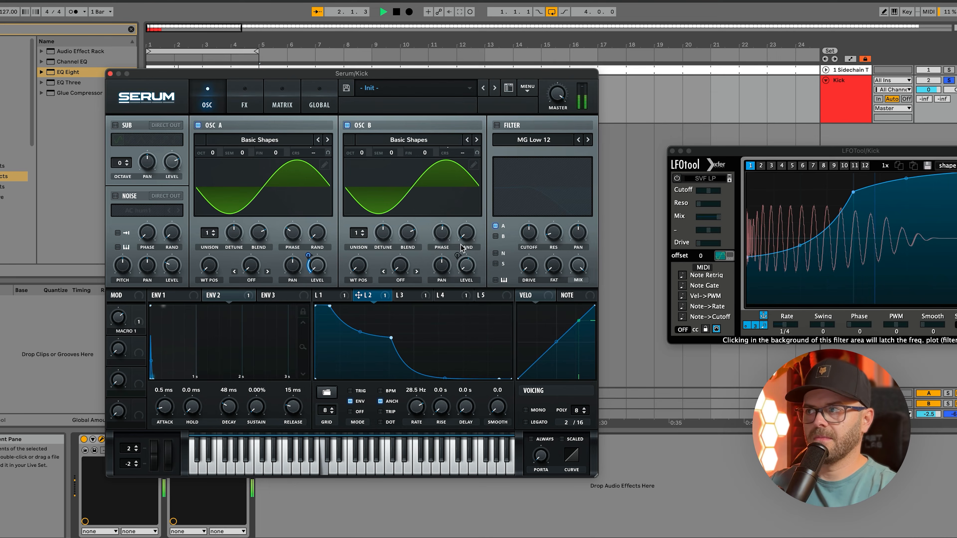
{"action": "key", "text": "space"}
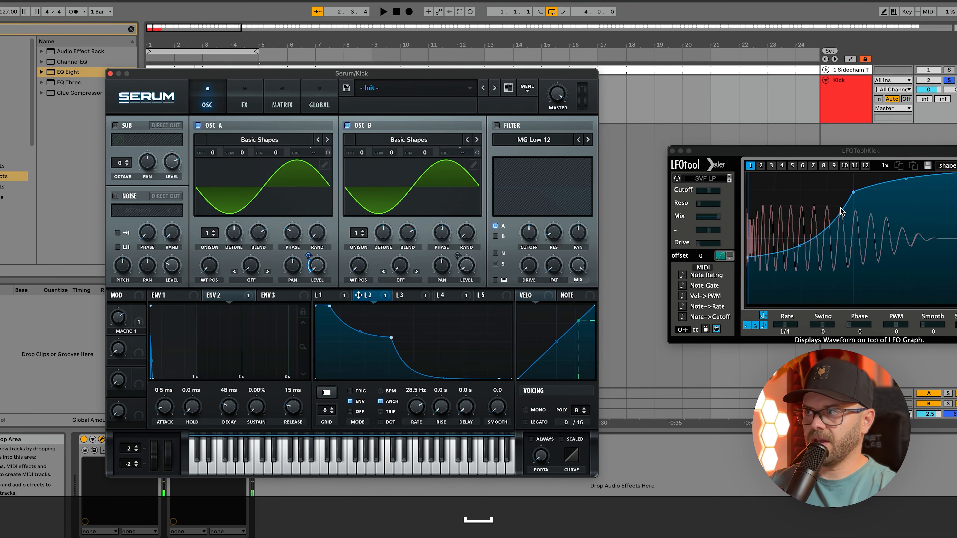
{"action": "key", "text": "space"}
{"action": "left_click_drag", "start_coordinate": [447, 234], "coordinate": [442, 252]}
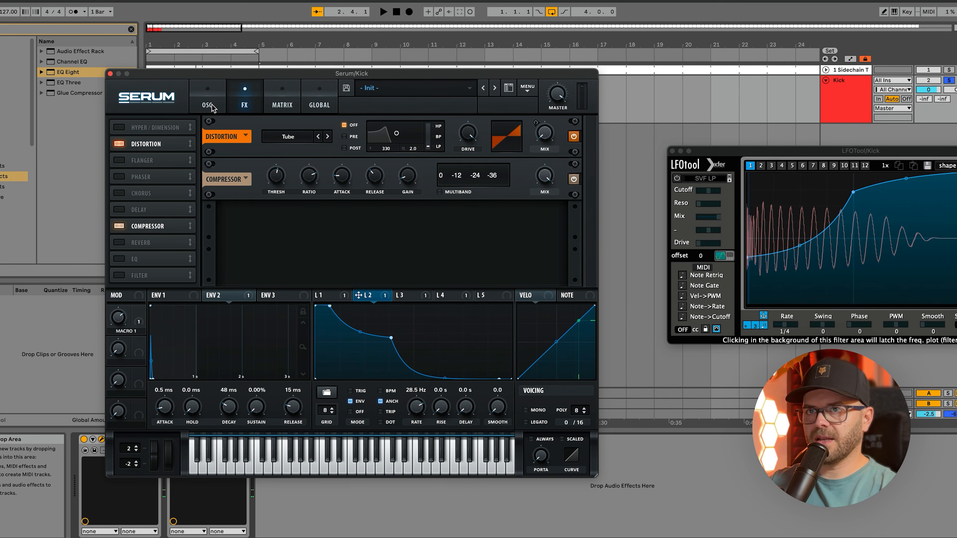
- Move the early point of LFO 3's curve slightly earlier and higher while auditioning the kick
{"action": "left_click", "coordinate": [209, 106]}
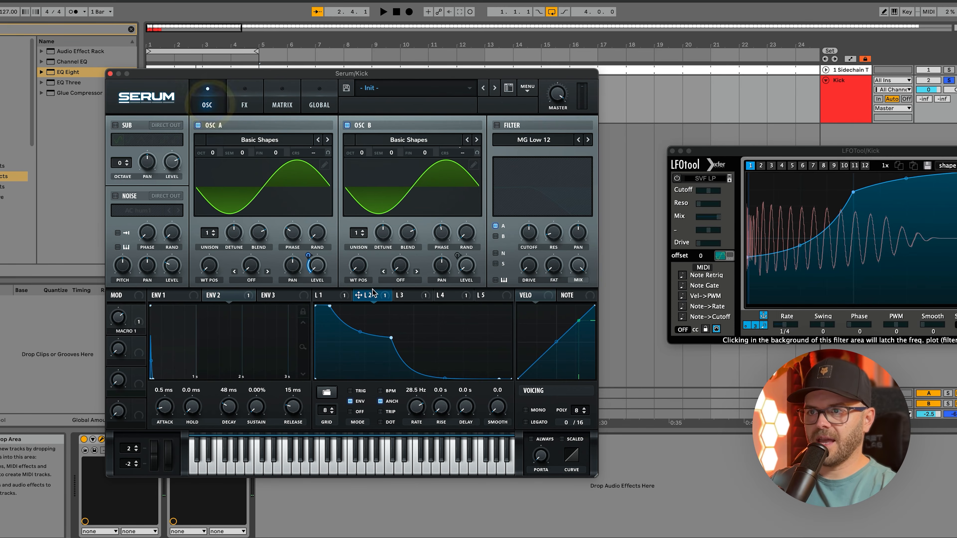
{"action": "left_click", "coordinate": [402, 296]}
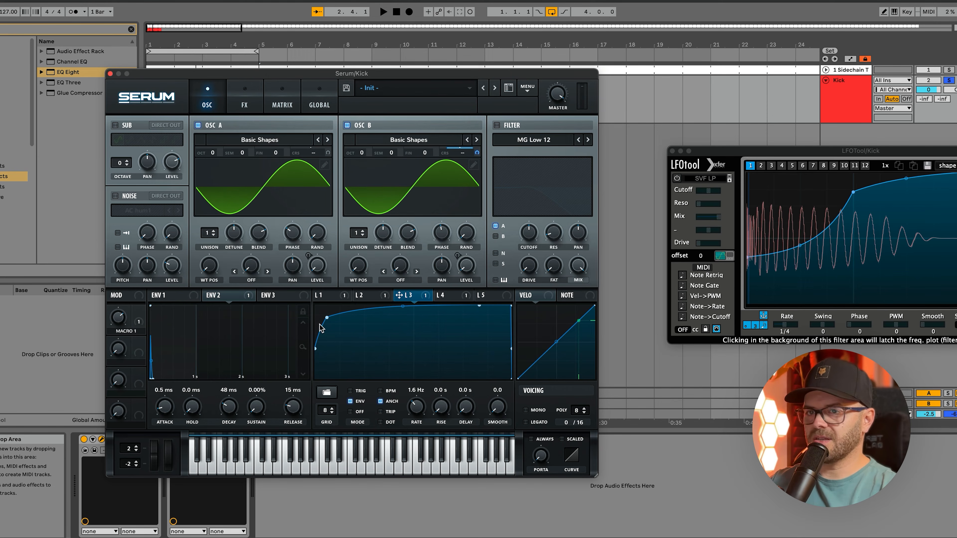
{"action": "key", "text": "space"}
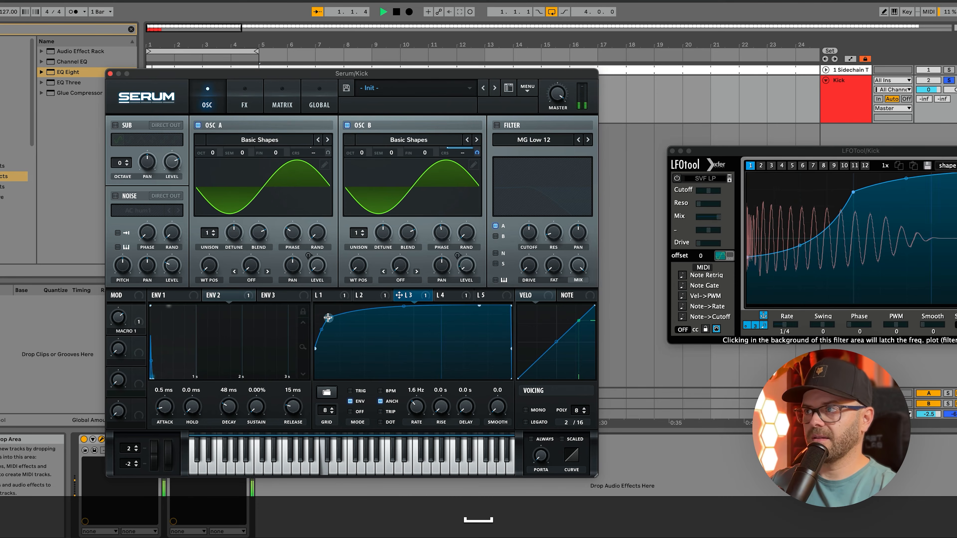
{"action": "left_click_drag", "start_coordinate": [327, 317], "coordinate": [324, 316]}
{"action": "key", "text": "space"}
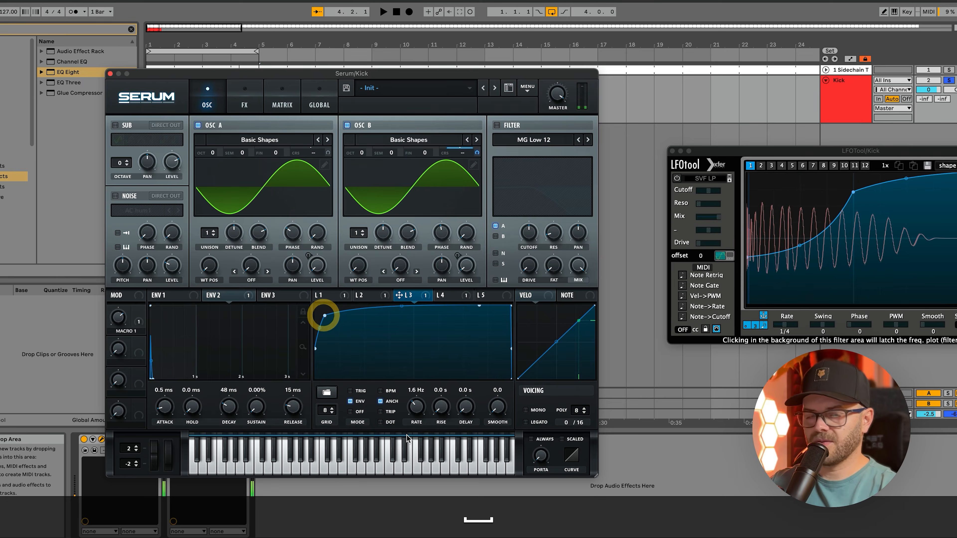